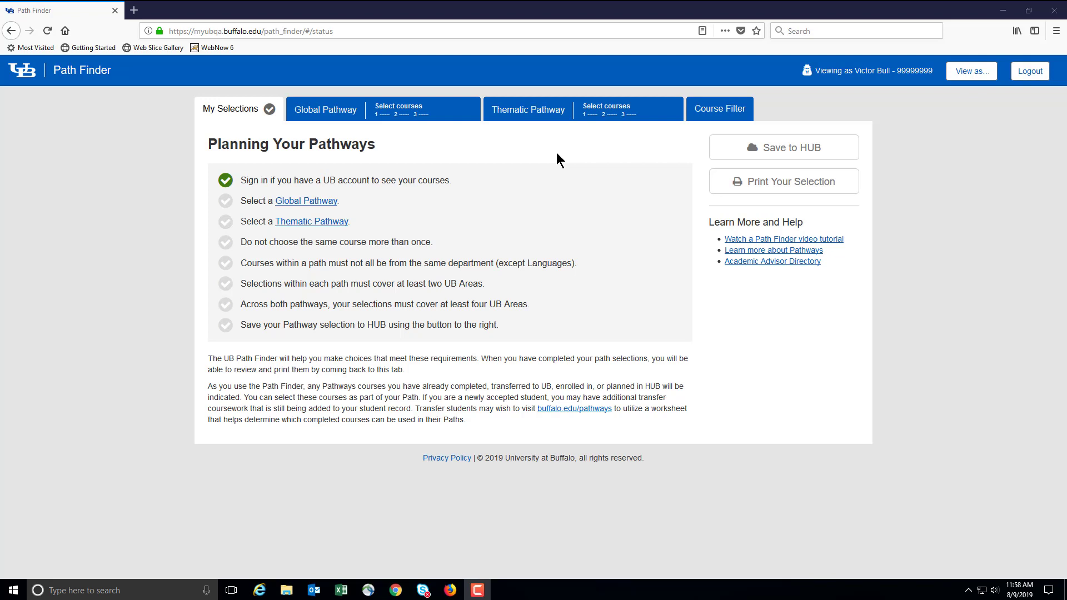
View the course filter tool with the transfer course history, and browse the available Global Pathway topics
left_click(720, 109)
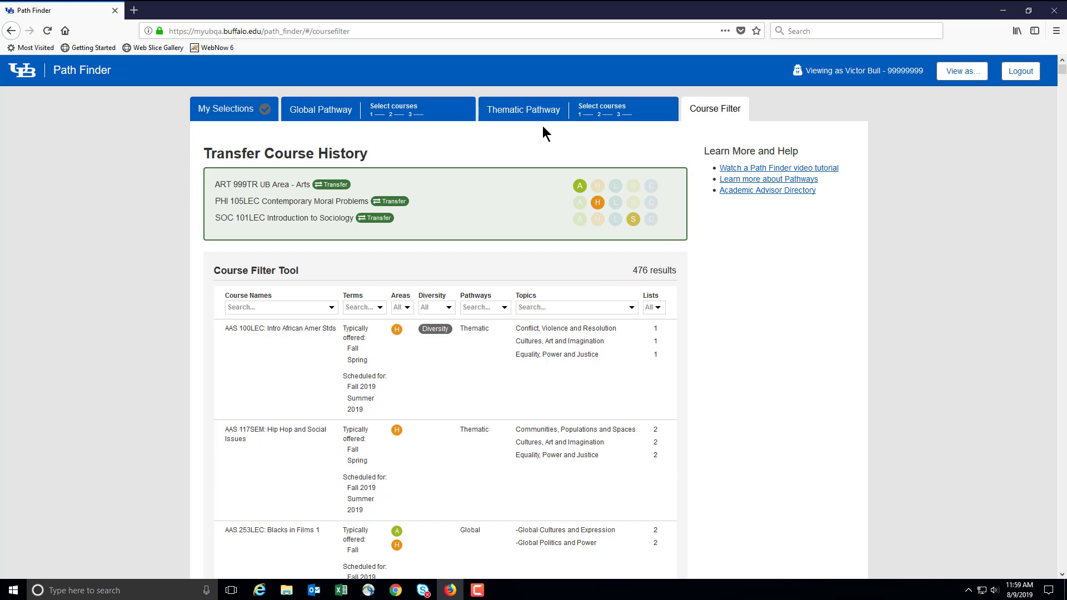
left_click(389, 114)
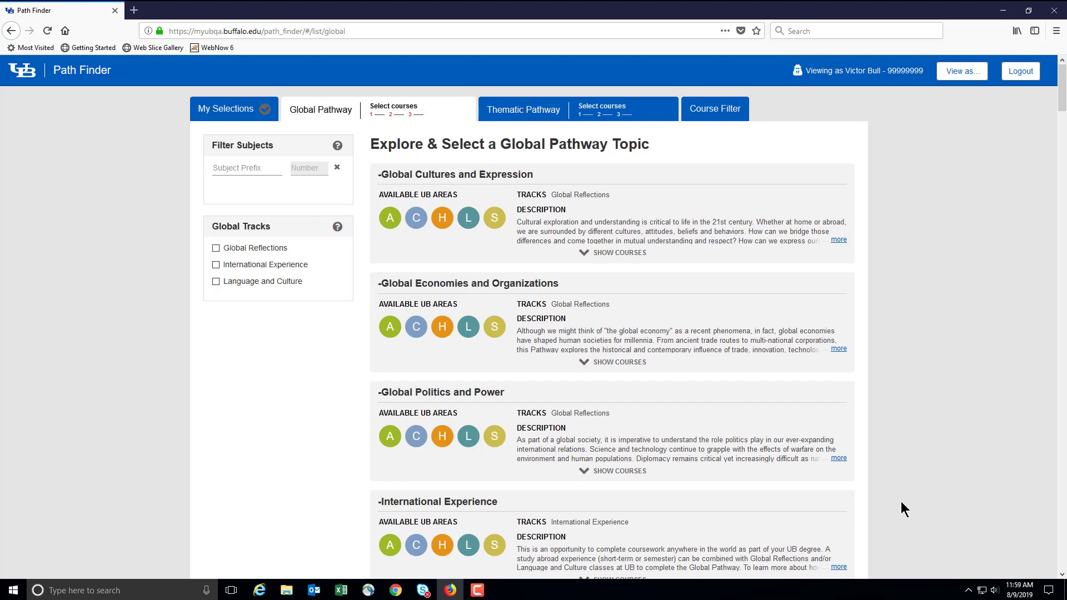
scroll(902, 503, "down", 4)
scroll(901, 502, "down", 5)
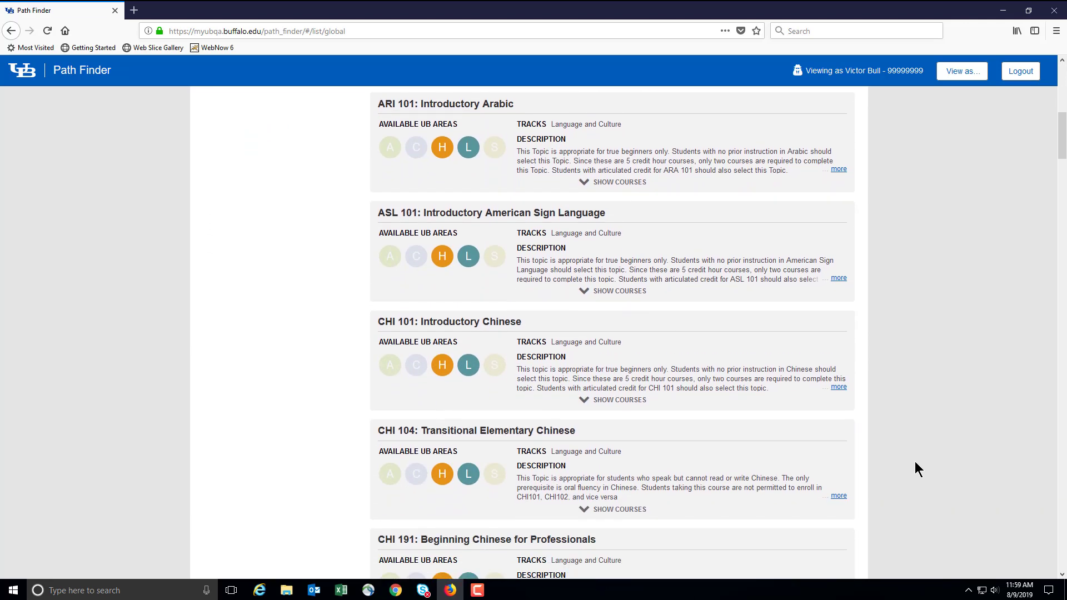
scroll(915, 461, "down", 3)
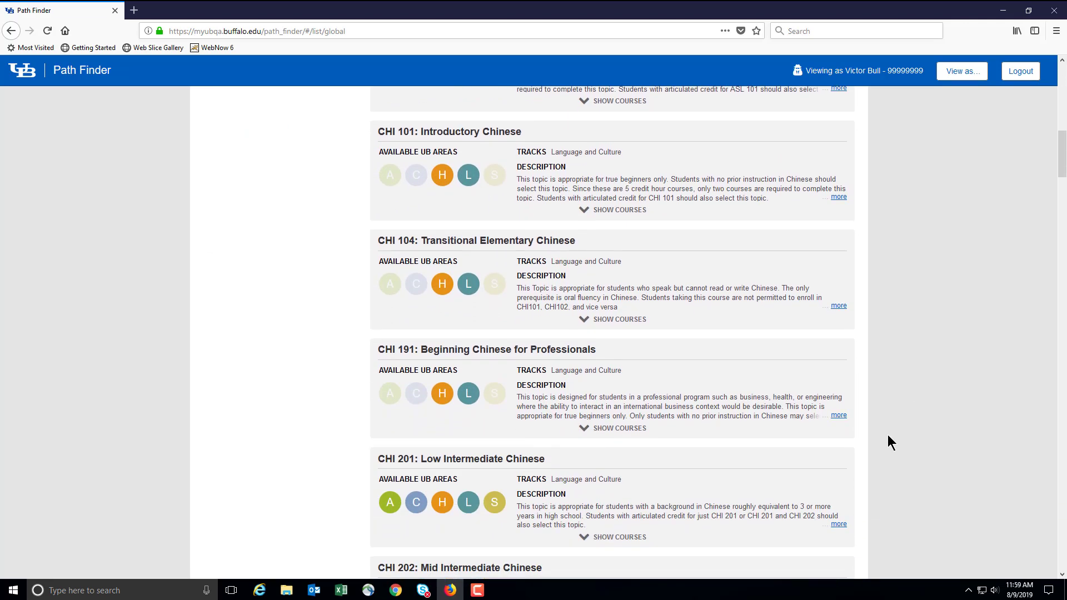
scroll(888, 436, "up", 12)
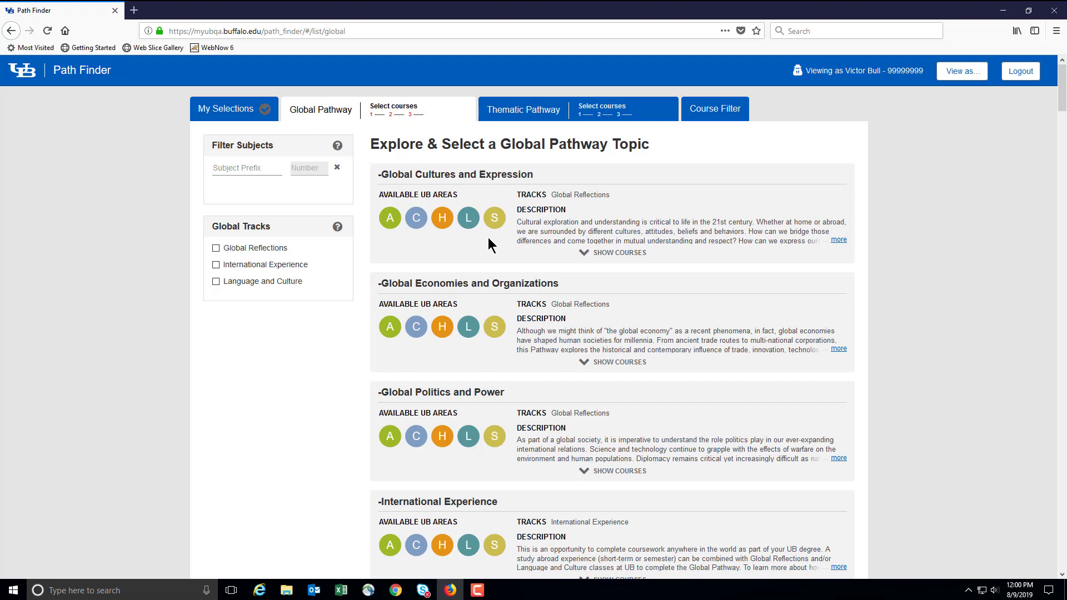
Show the courses of the Global Cultures and Expression topic and look through Lists 1 to 3
left_click(588, 259)
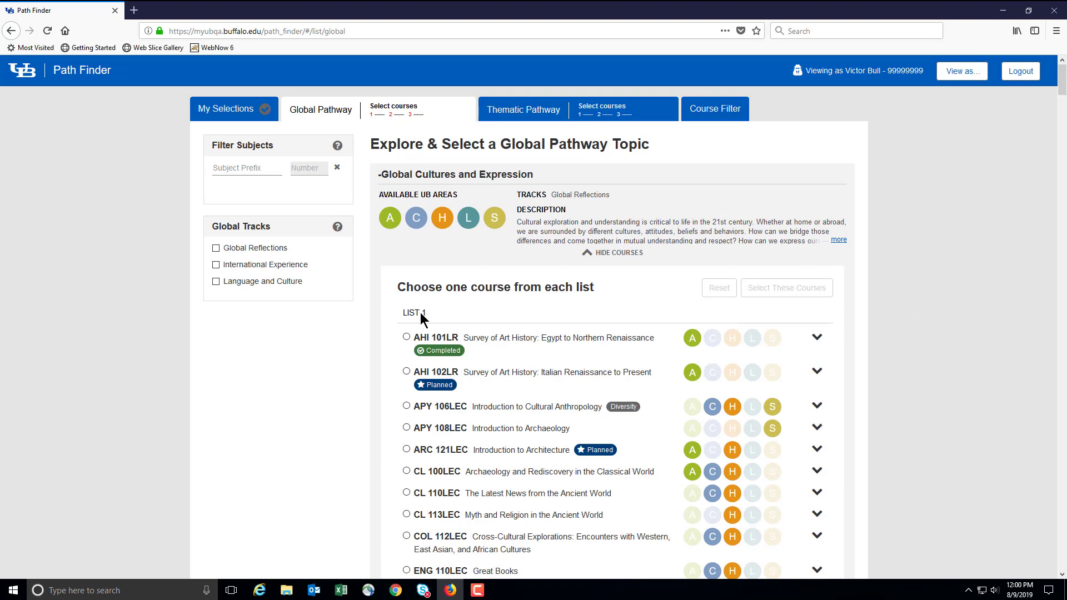
scroll(445, 310, "down", 10)
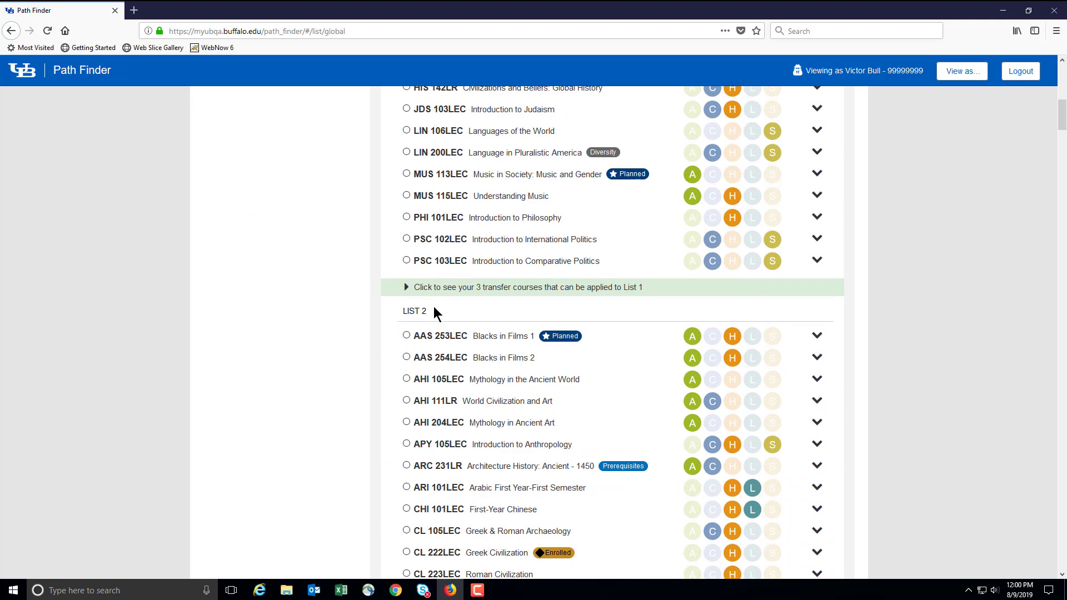
scroll(459, 309, "down", 6)
scroll(471, 335, "down", 8)
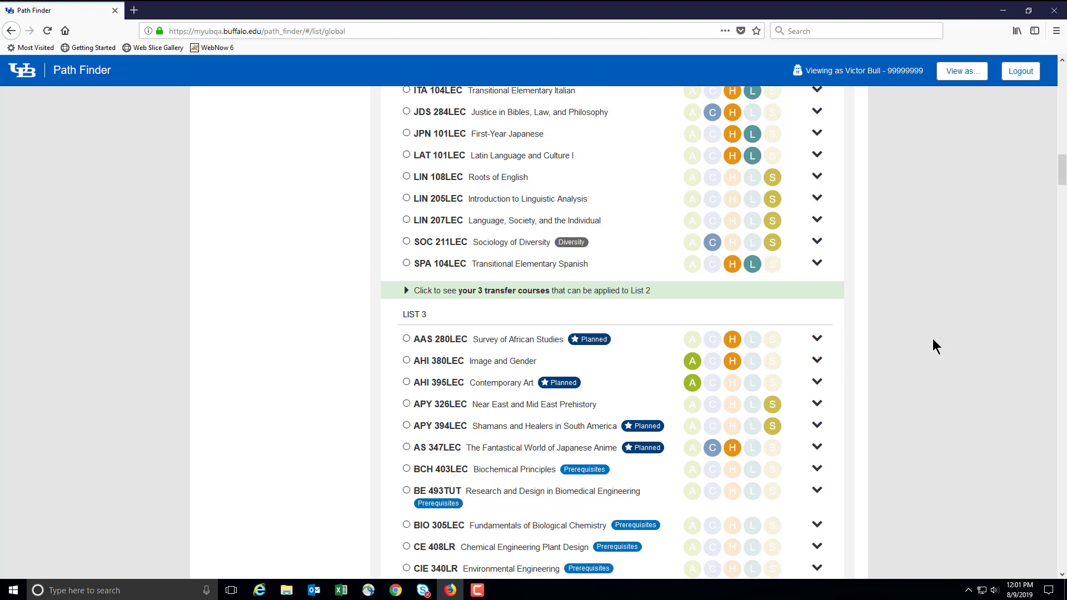
Examine what the Diversity, Prerequisites and Enrolled labels on the listed courses mean
mouse_move(577, 246)
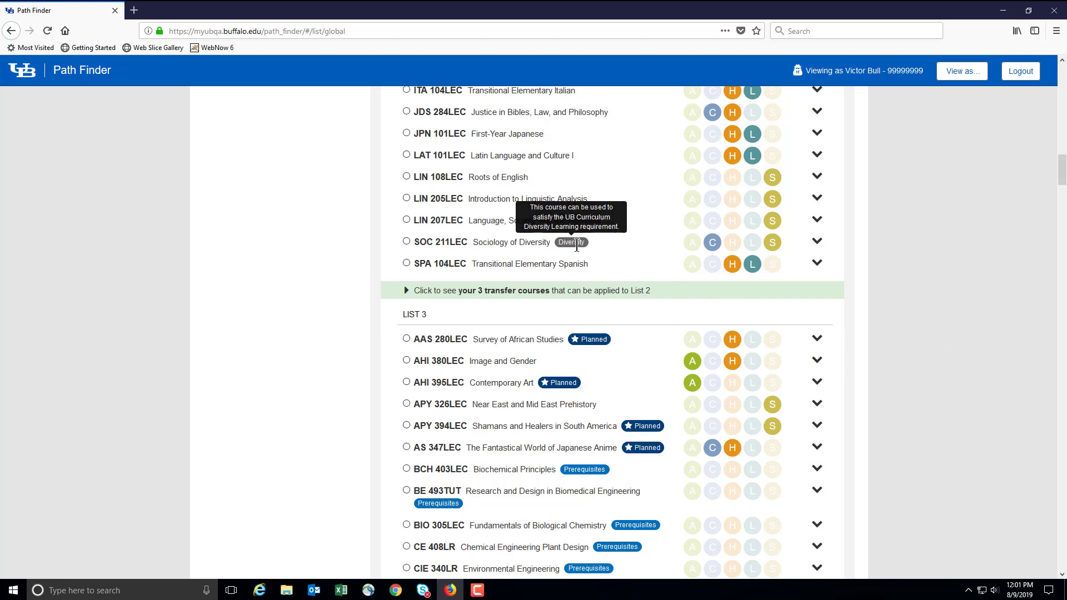
mouse_move(586, 471)
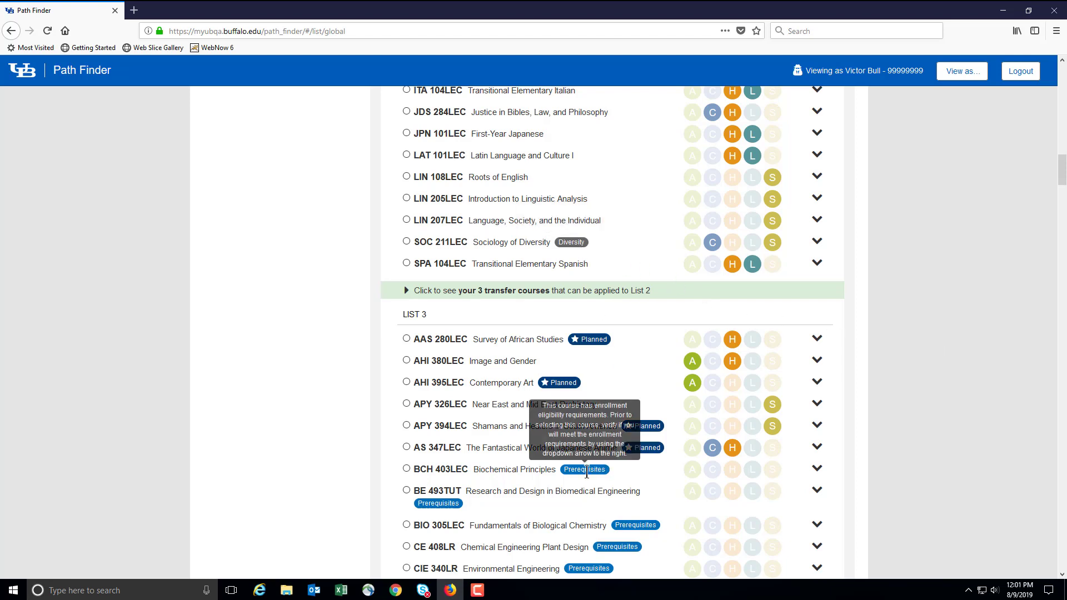
scroll(592, 447, "down", 12)
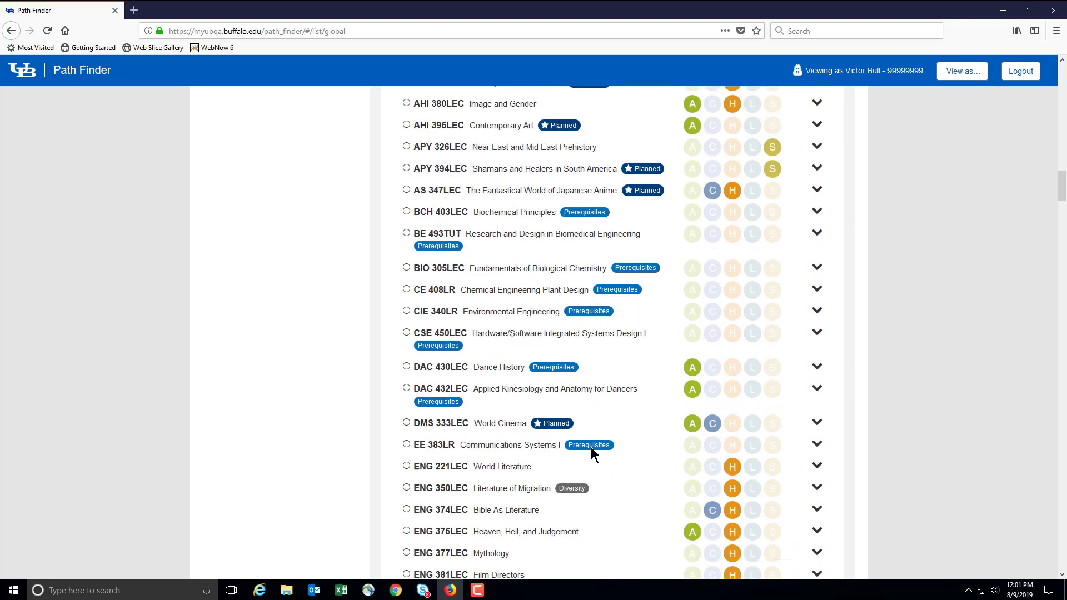
scroll(609, 416, "down", 3)
mouse_move(601, 388)
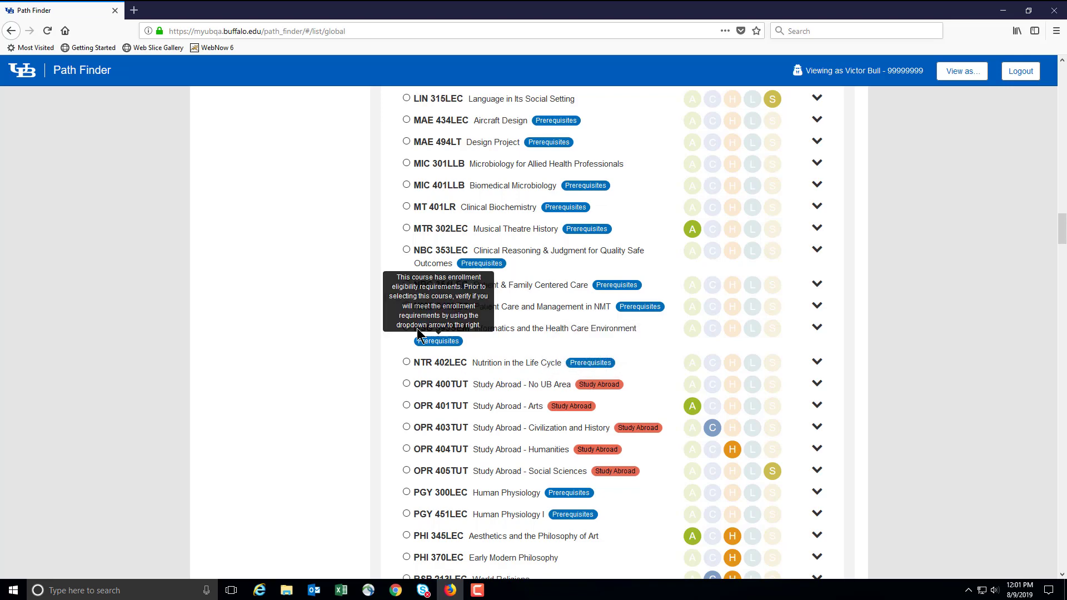
scroll(320, 389, "up", 5)
scroll(318, 395, "up", 20)
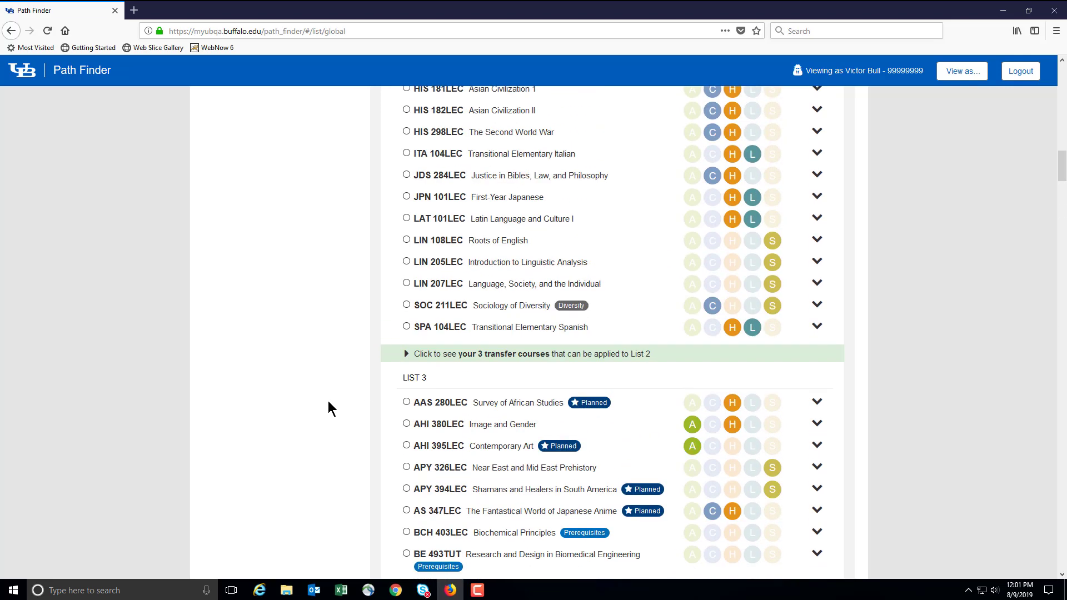
scroll(321, 410, "up", 1)
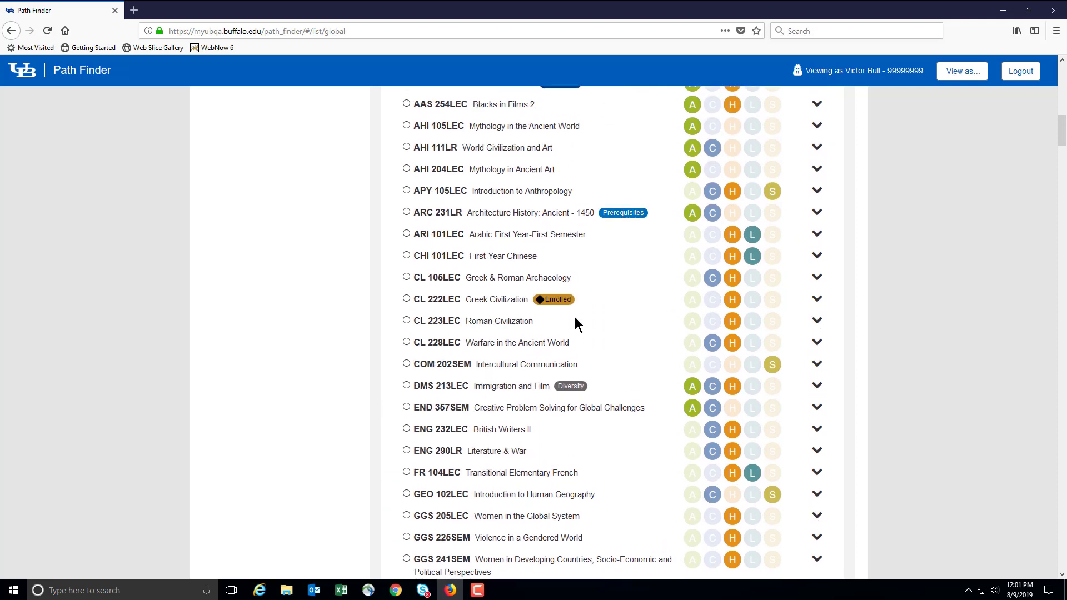
mouse_move(560, 303)
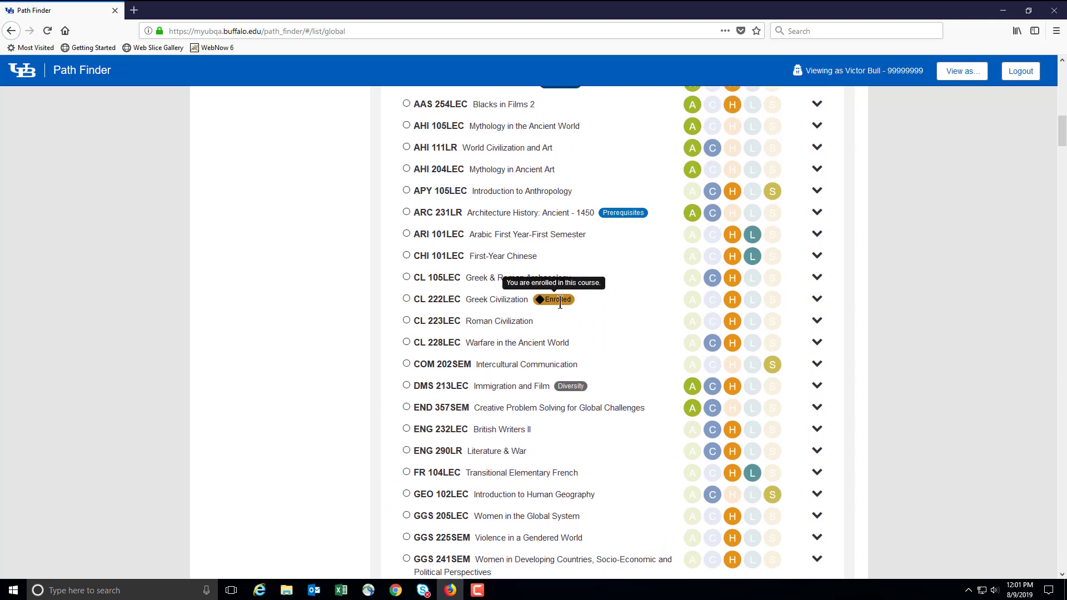
scroll(556, 305, "up", 8)
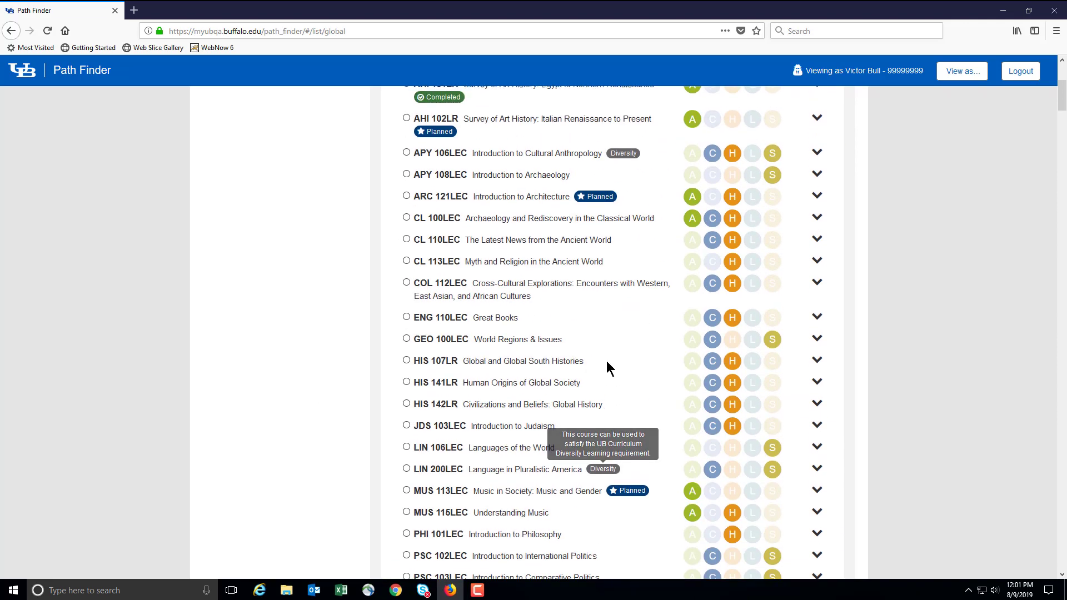
Choose AHI 101LR in List 1 and AHI 105LEC in List 2
scroll(607, 362, "up", 2)
mouse_move(442, 225)
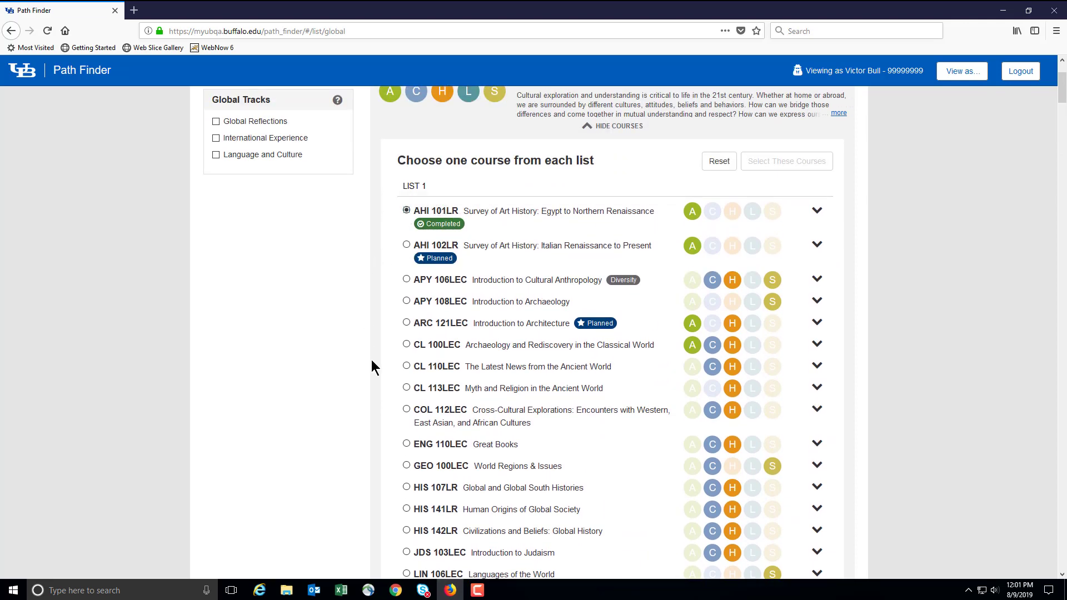
scroll(370, 360, "down", 9)
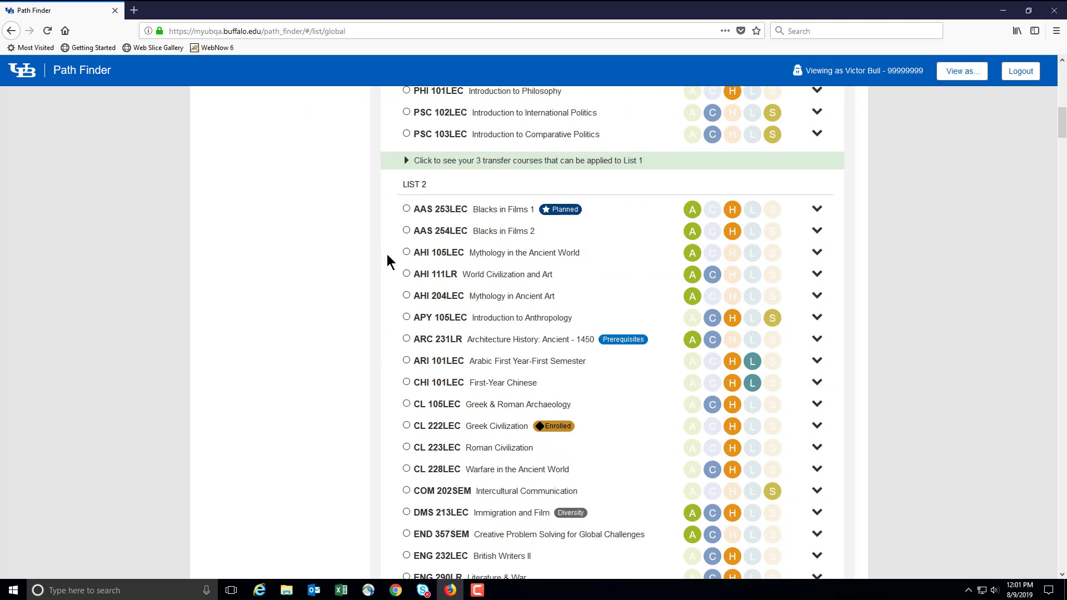
Read the warnings on the flagged List 3 courses AHI 395LEC and BCH 403LEC
scroll(331, 381, "down", 12)
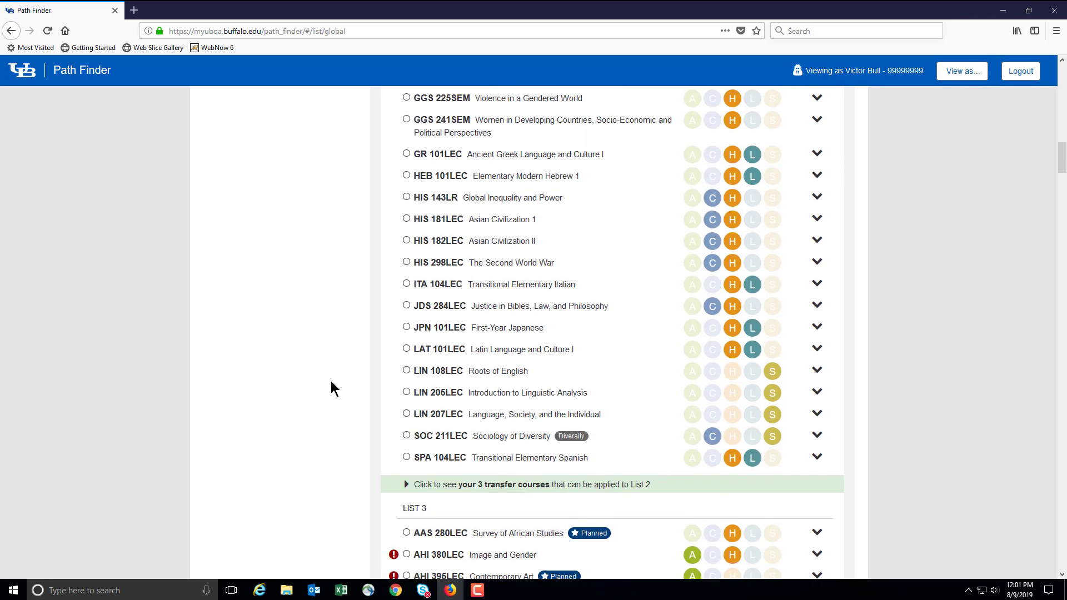
scroll(332, 378, "down", 2)
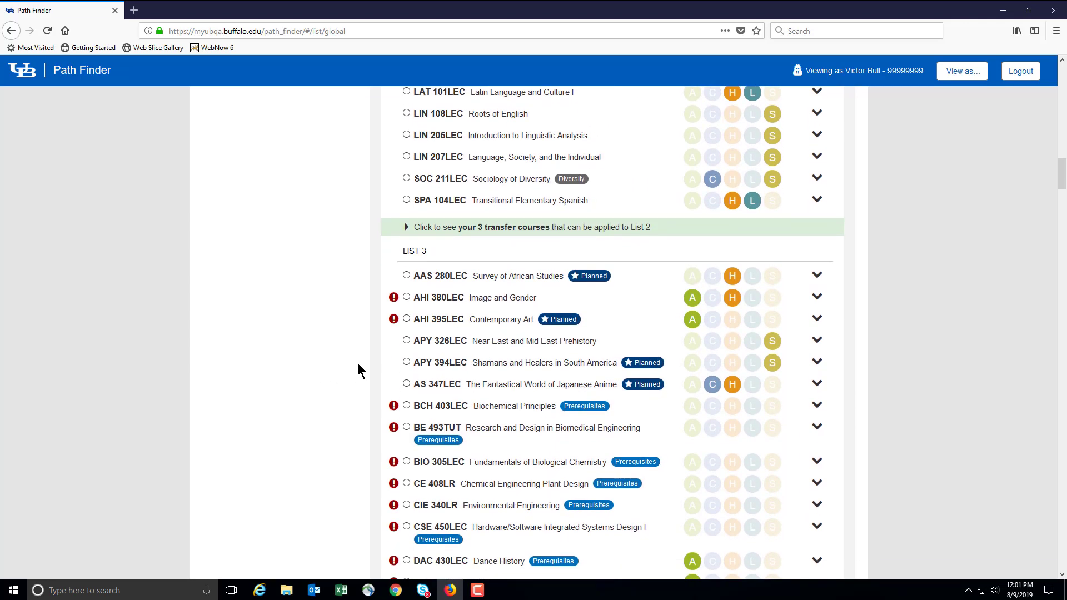
mouse_move(395, 326)
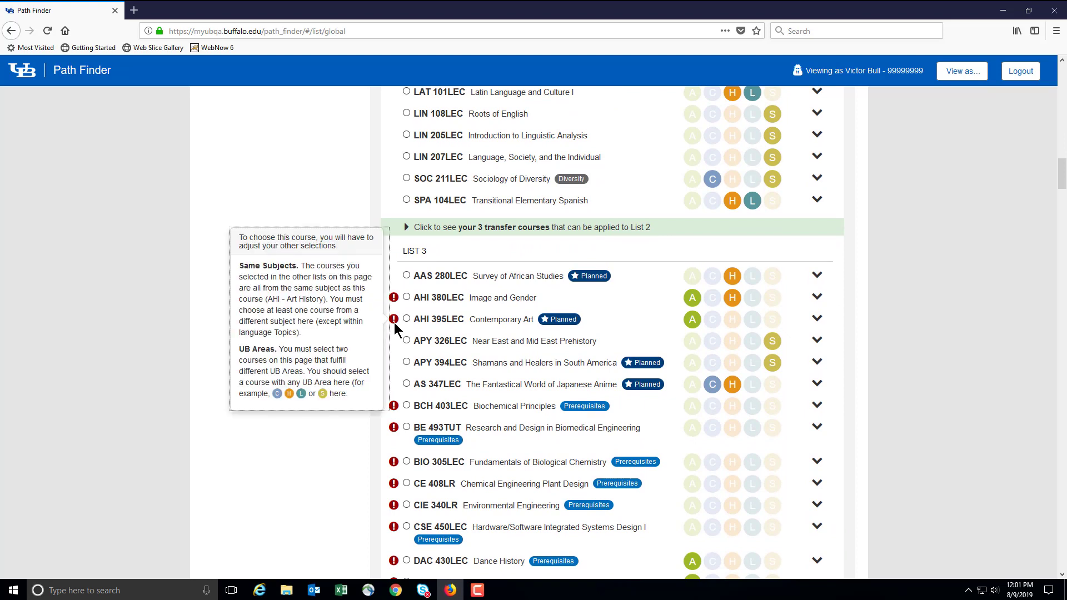
mouse_move(396, 409)
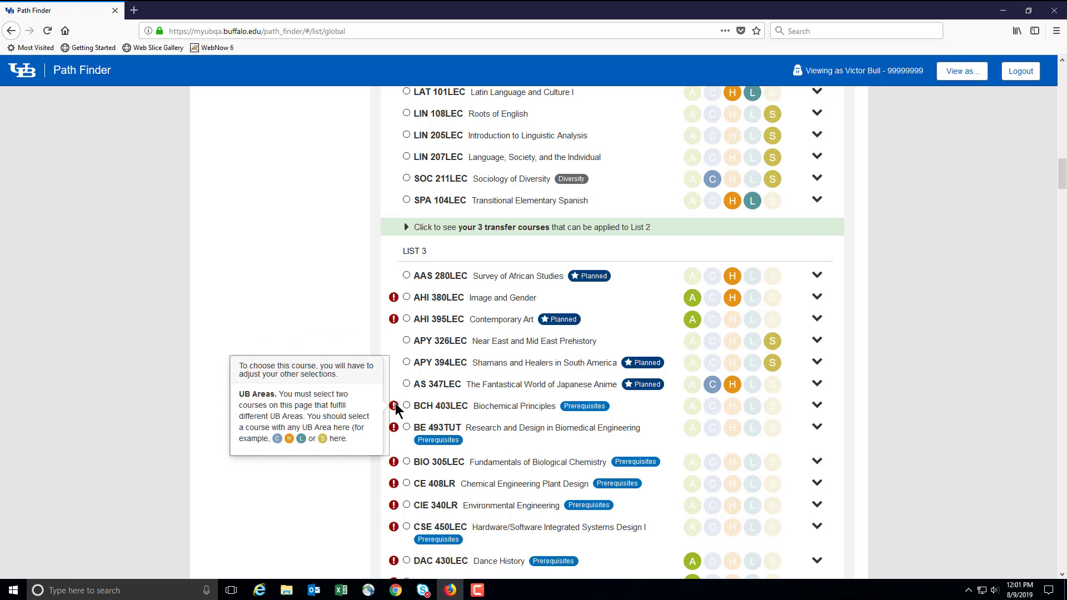
Expand the transfer courses applicable to List 1 and choose ART 999TR as the List 1 course
scroll(342, 320, "up", 10)
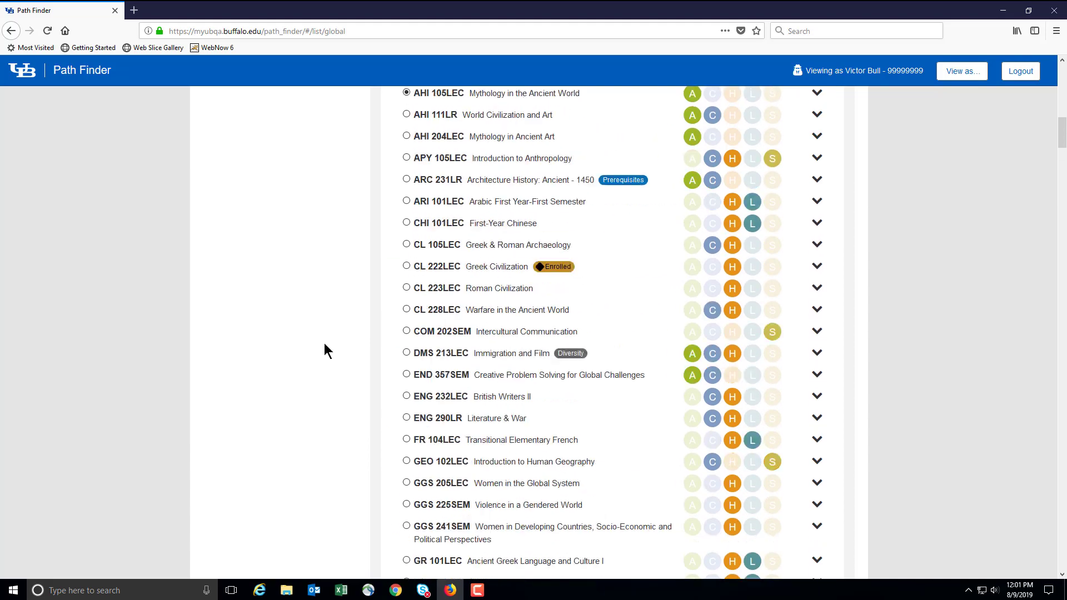
scroll(324, 343, "up", 5)
scroll(313, 355, "down", 3)
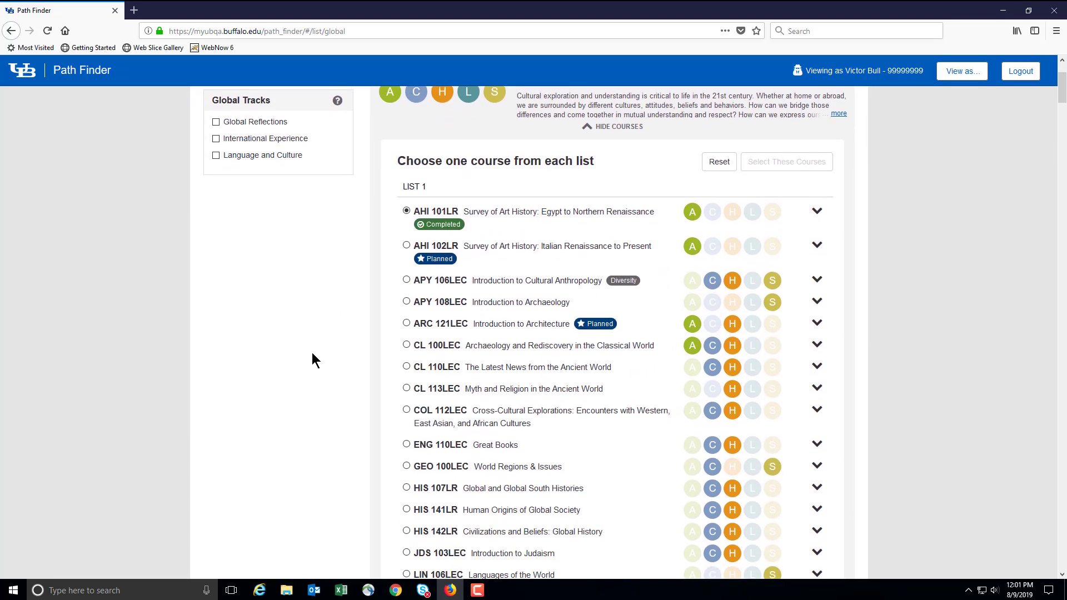
scroll(311, 336, "down", 5)
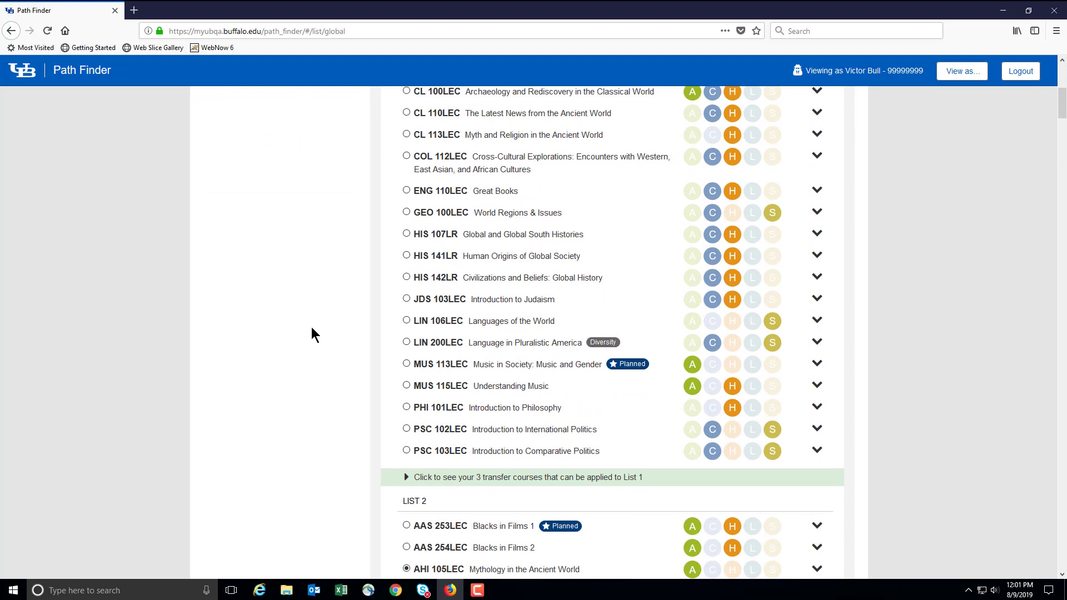
scroll(311, 329, "down", 2)
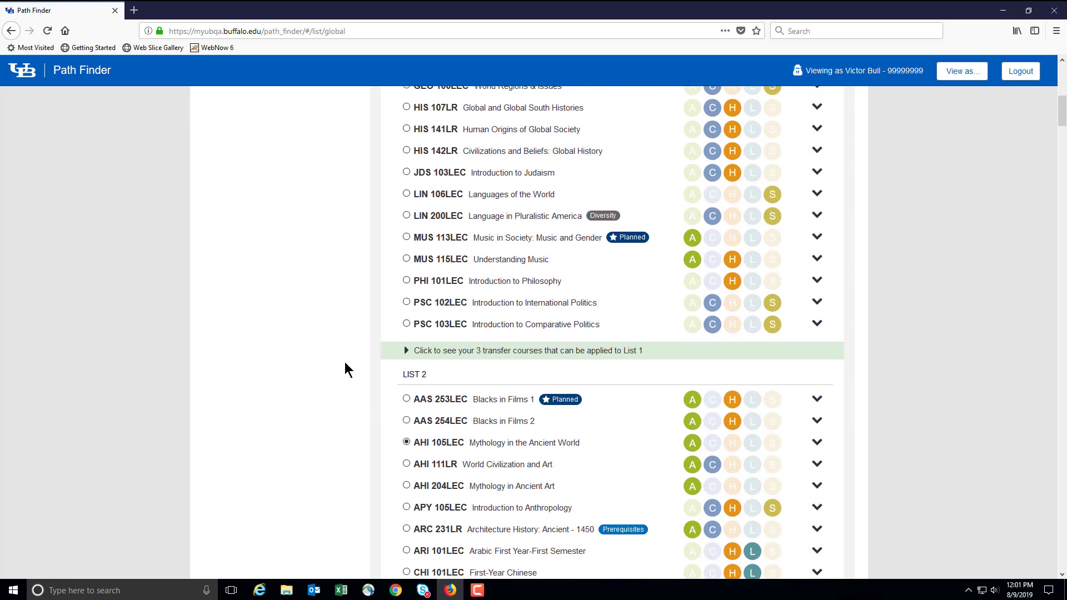
left_click(404, 352)
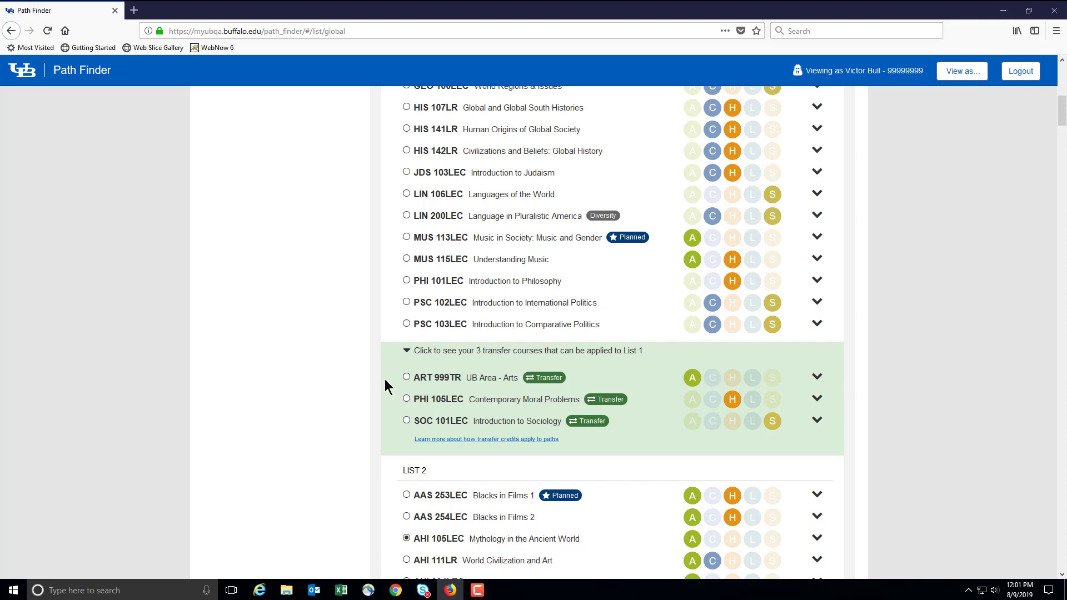
scroll(315, 383, "down", 5)
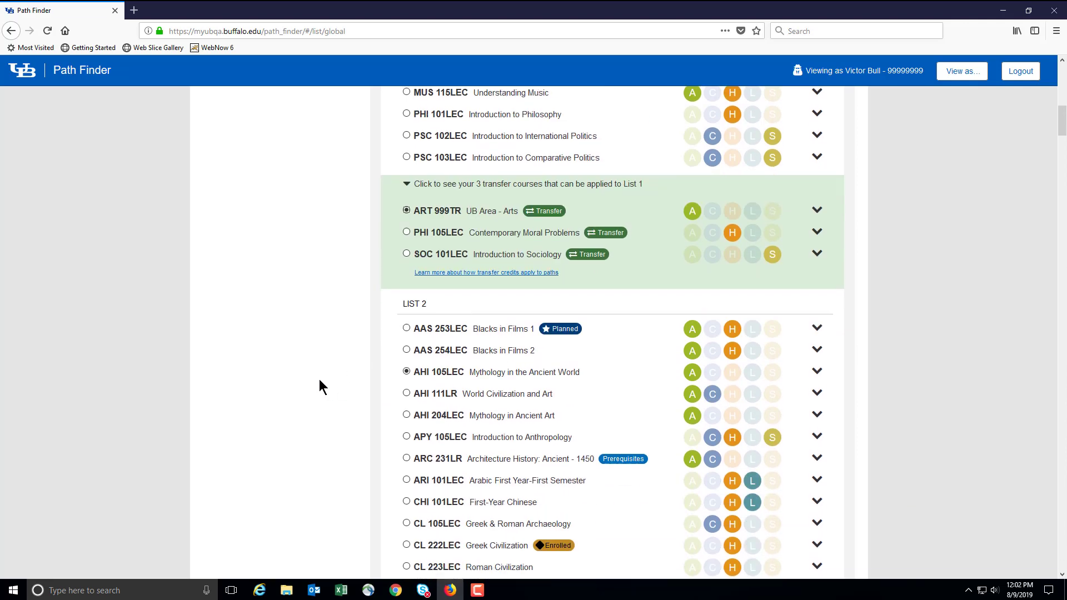
Choose COM 202SEM Intercultural Communication in List 2 and AAS 280LEC Survey of African Studies in List 3
scroll(322, 382, "down", 3)
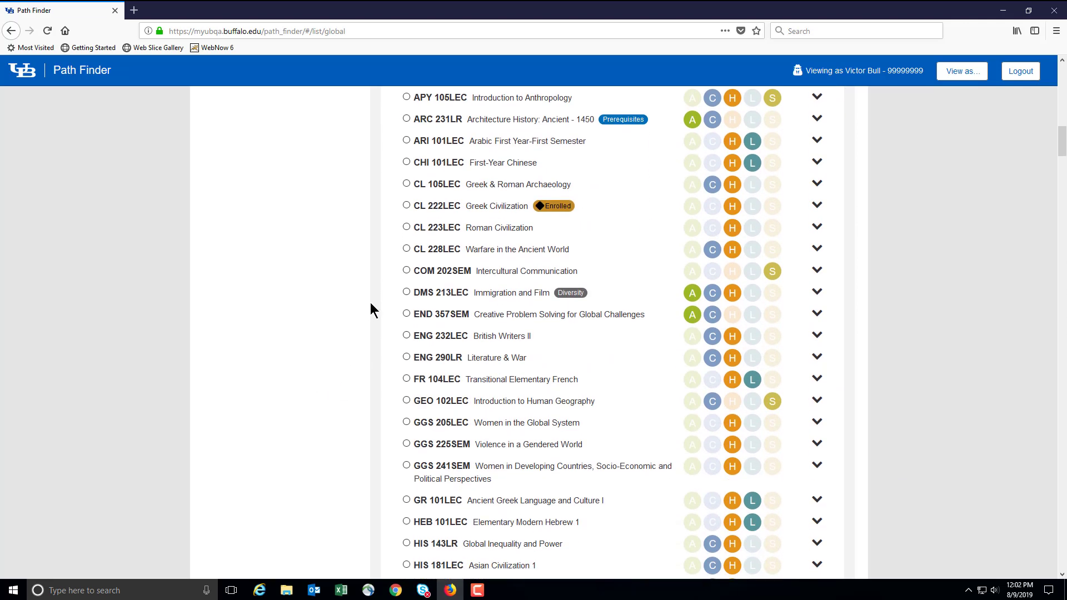
scroll(311, 385, "down", 10)
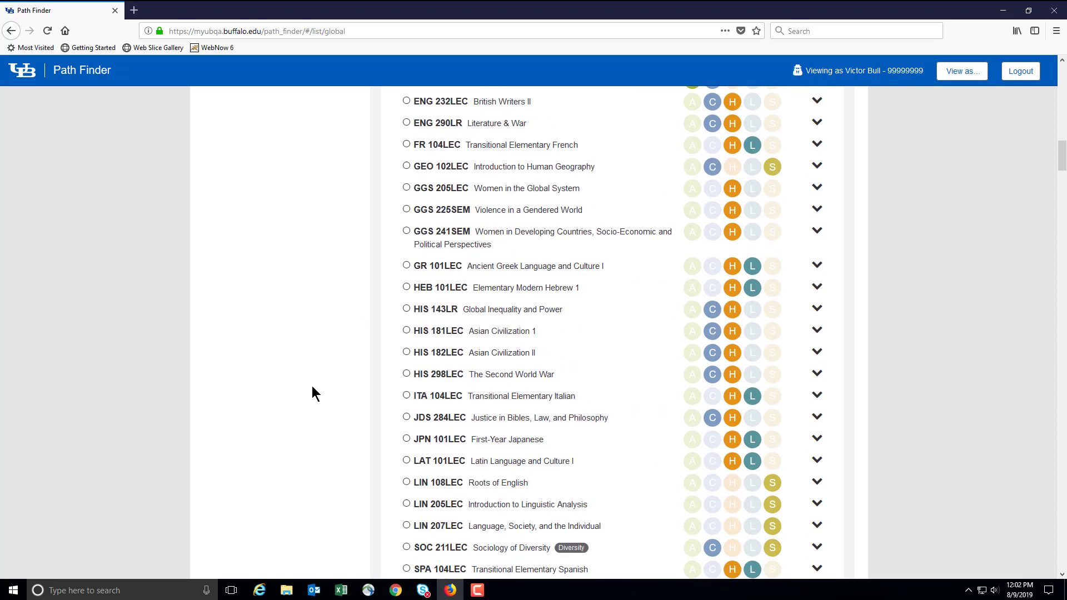
scroll(311, 383, "down", 1)
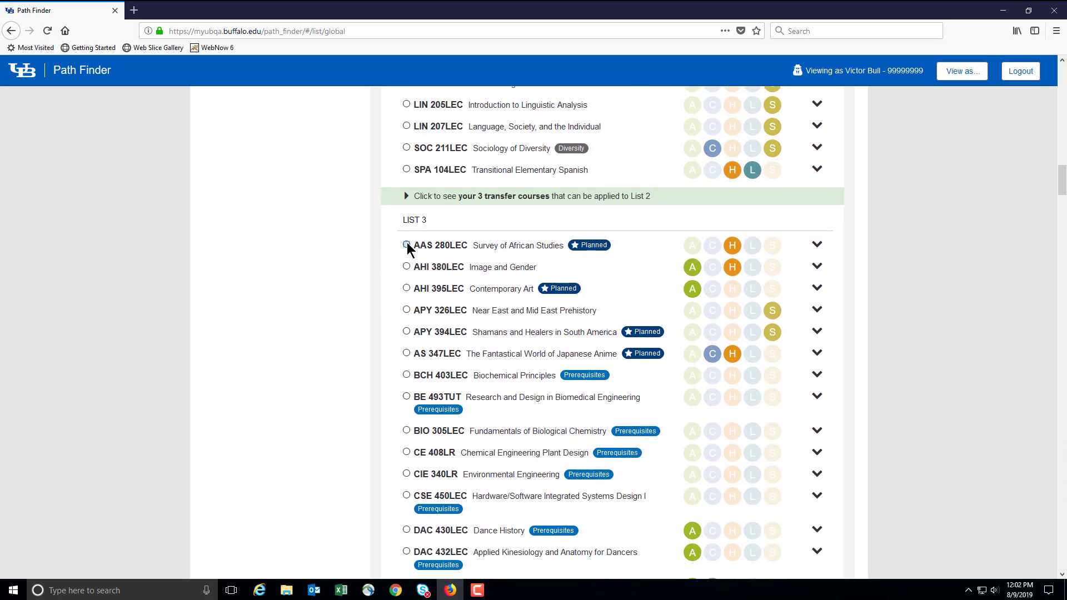
scroll(900, 358, "down", 9)
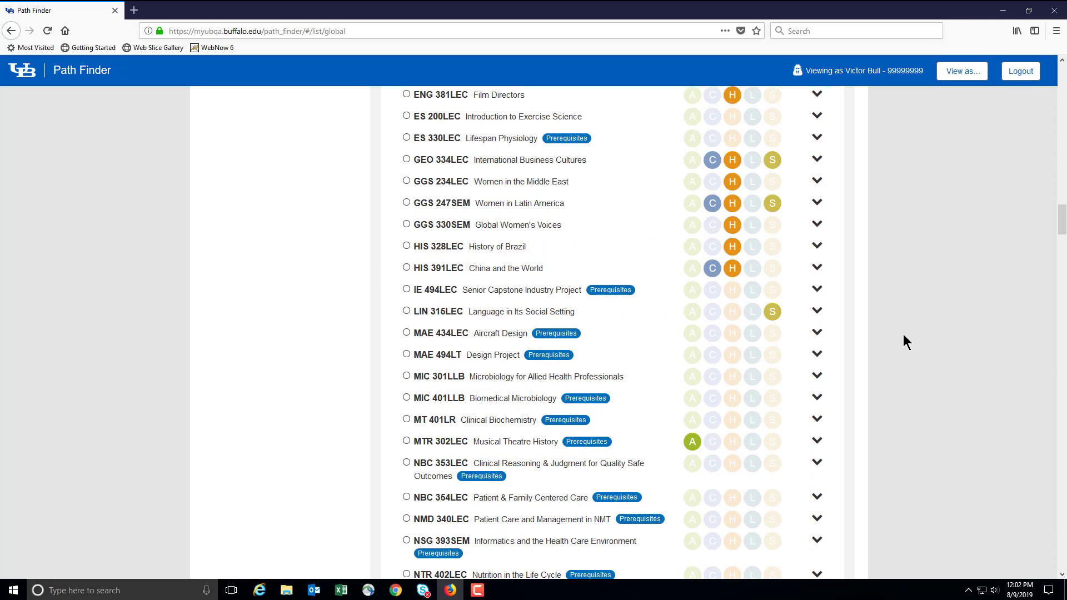
Submit the three chosen Global Cultures and Expression courses and review them in the Pathway Selection Summary
scroll(911, 338, "down", 8)
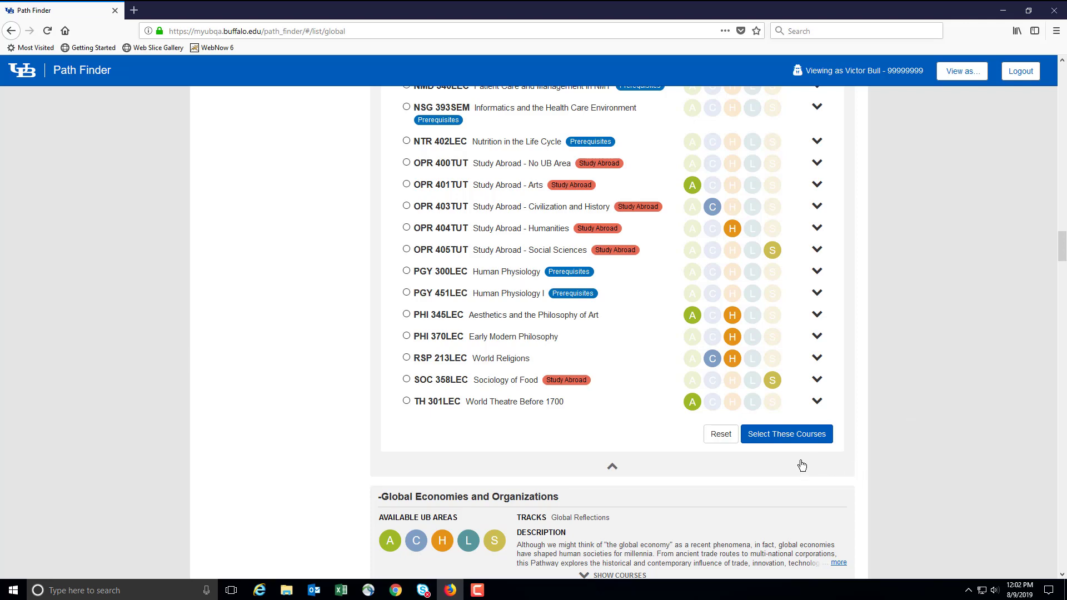
left_click(781, 441)
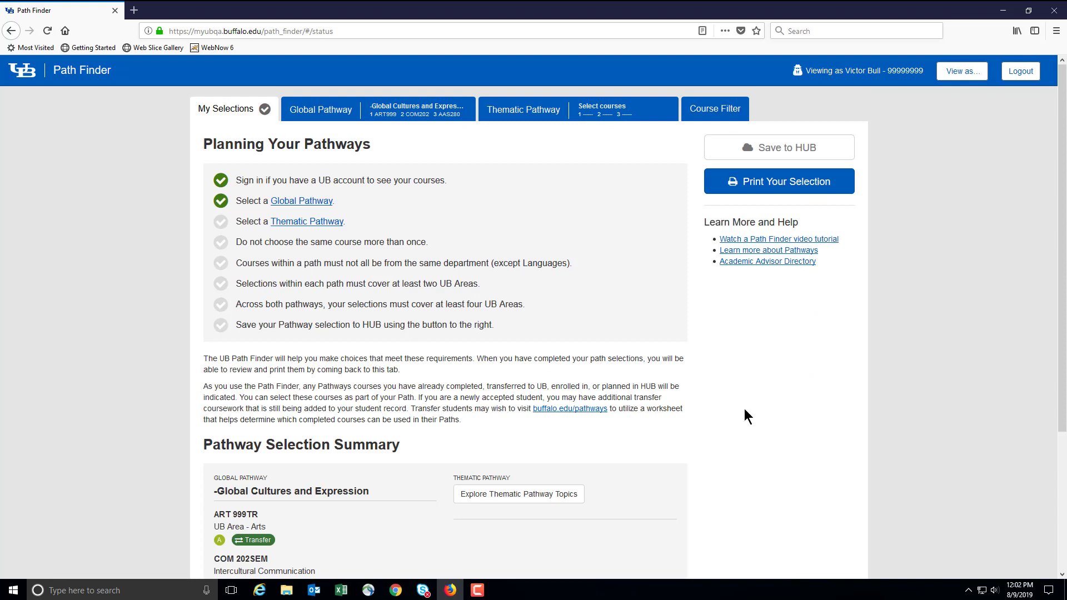
scroll(745, 409, "down", 5)
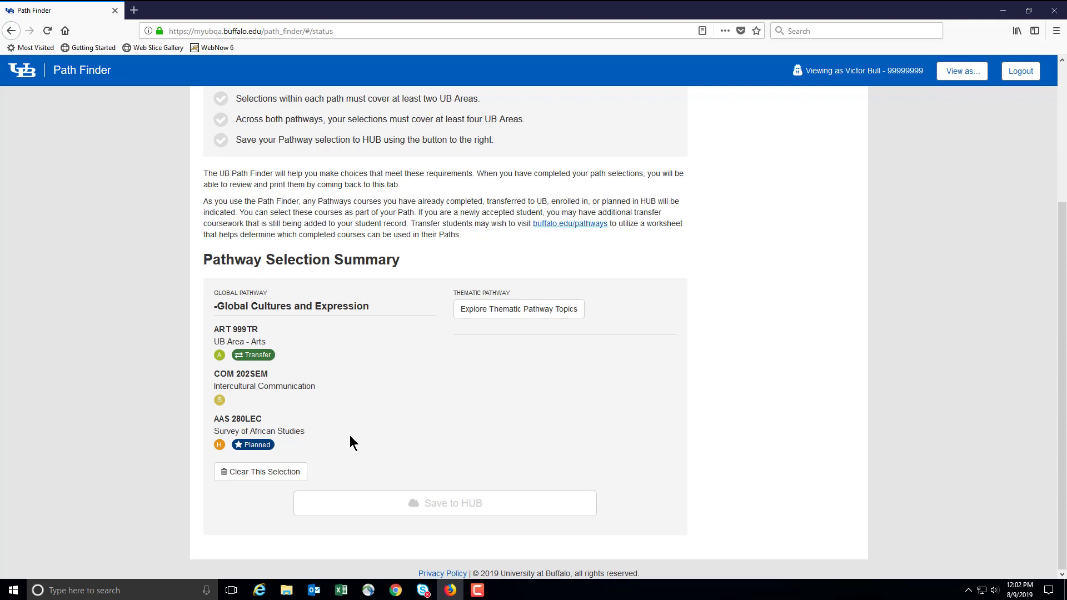
Show the courses of the thematic topic Conflict, Violence and Resolution and choose AHI 101LR Survey of Art History as the List 1 course
scroll(689, 395, "up", 5)
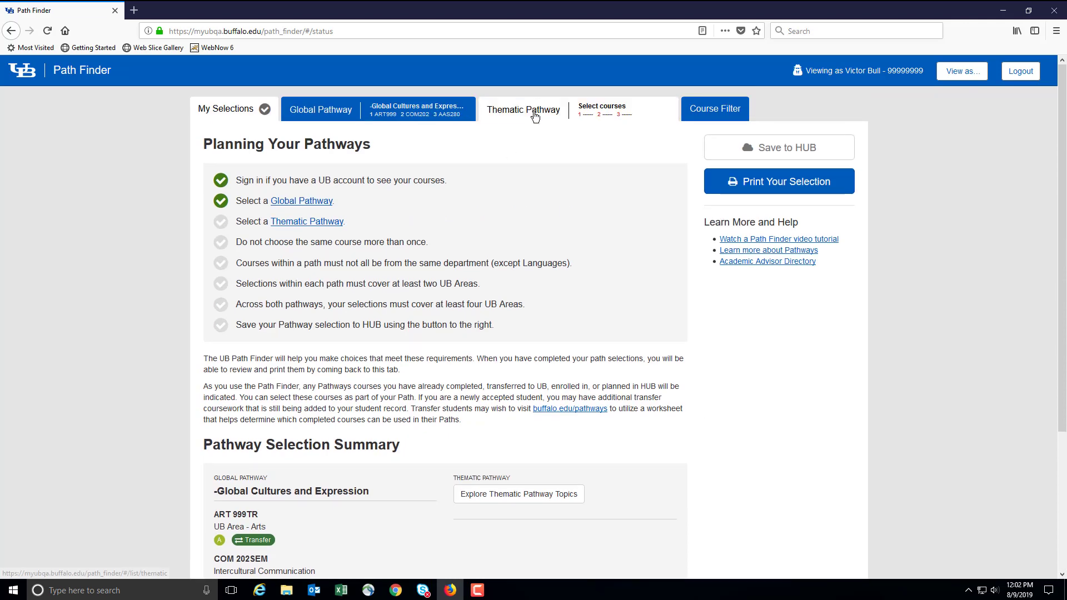
left_click(528, 110)
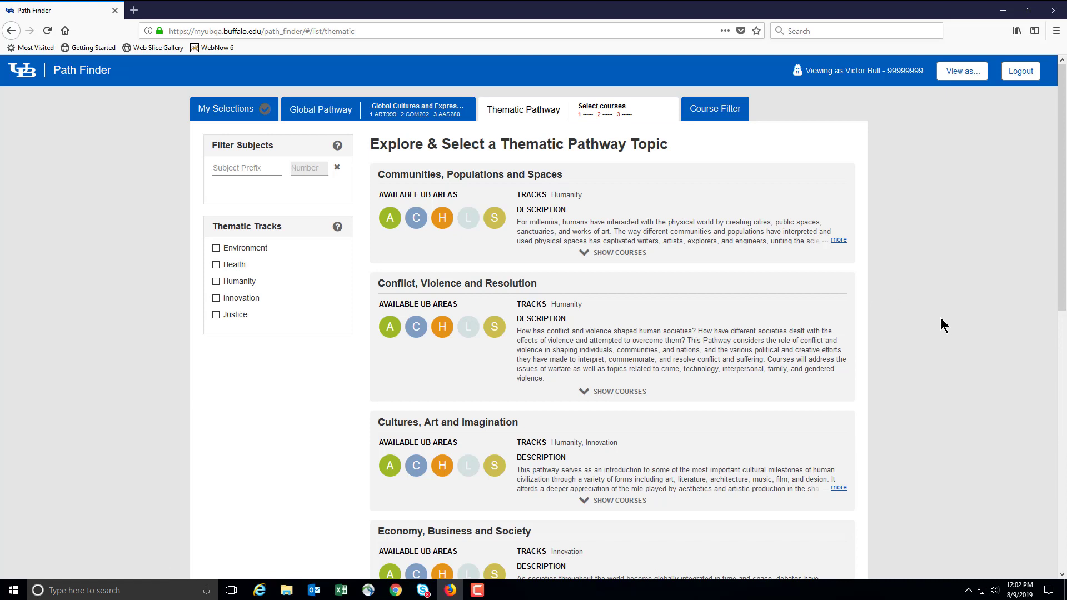
left_click(616, 392)
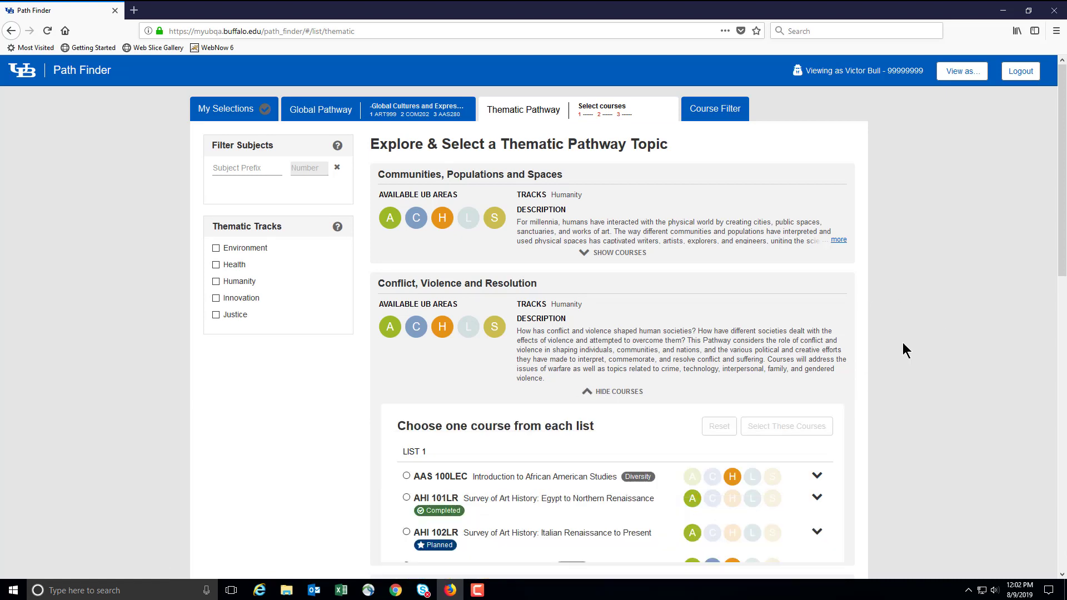
scroll(926, 331, "down", 2)
scroll(930, 331, "down", 4)
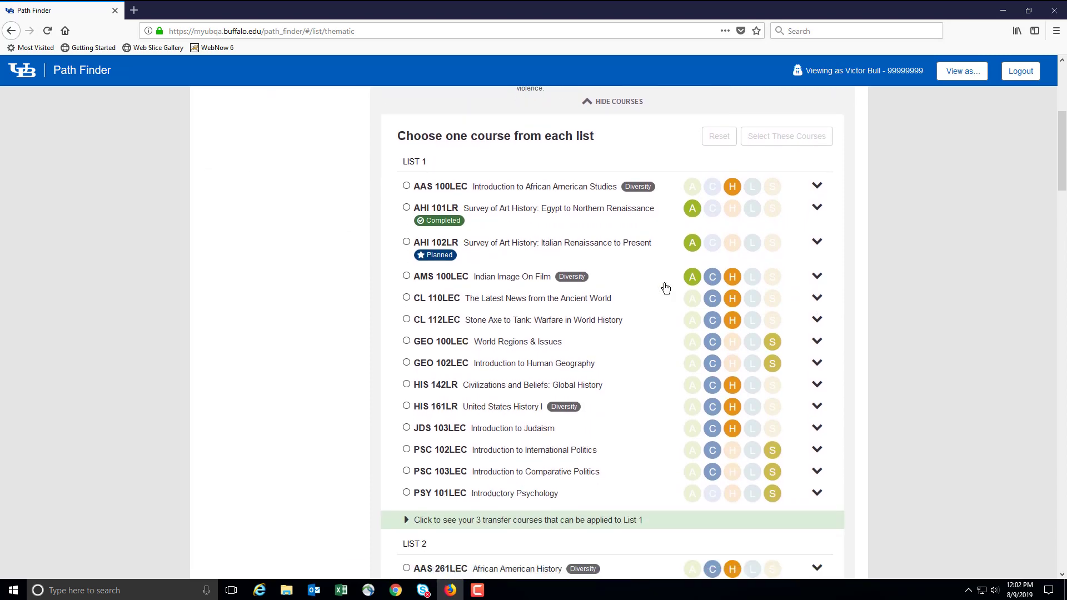
left_click(408, 182)
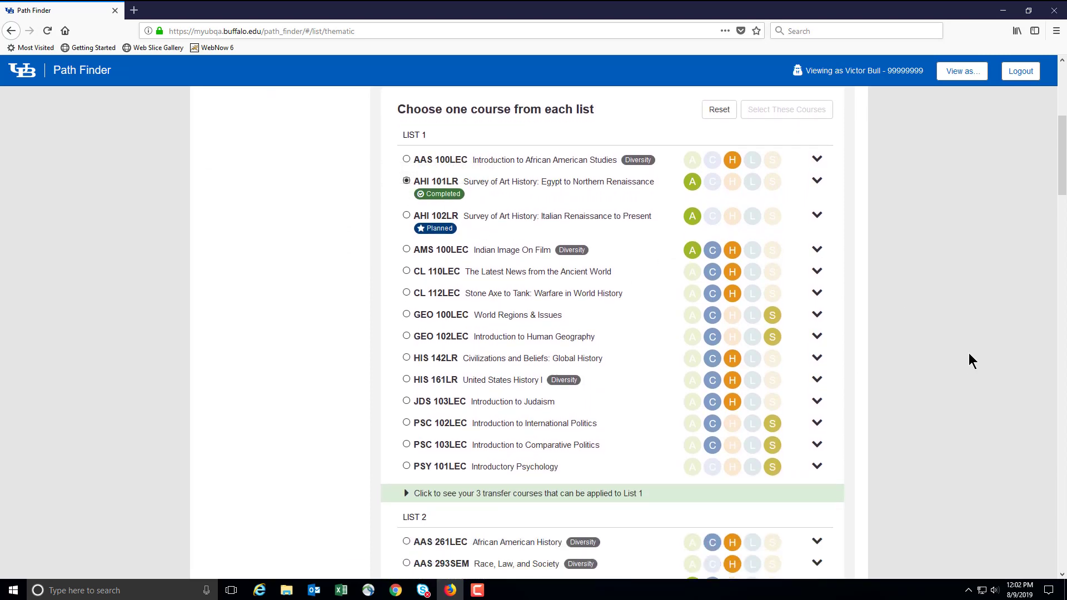
Expand the transfer courses applicable to List 2 and choose PHI 105LEC Contemporary Moral Problems
scroll(955, 352, "down", 6)
scroll(955, 351, "down", 7)
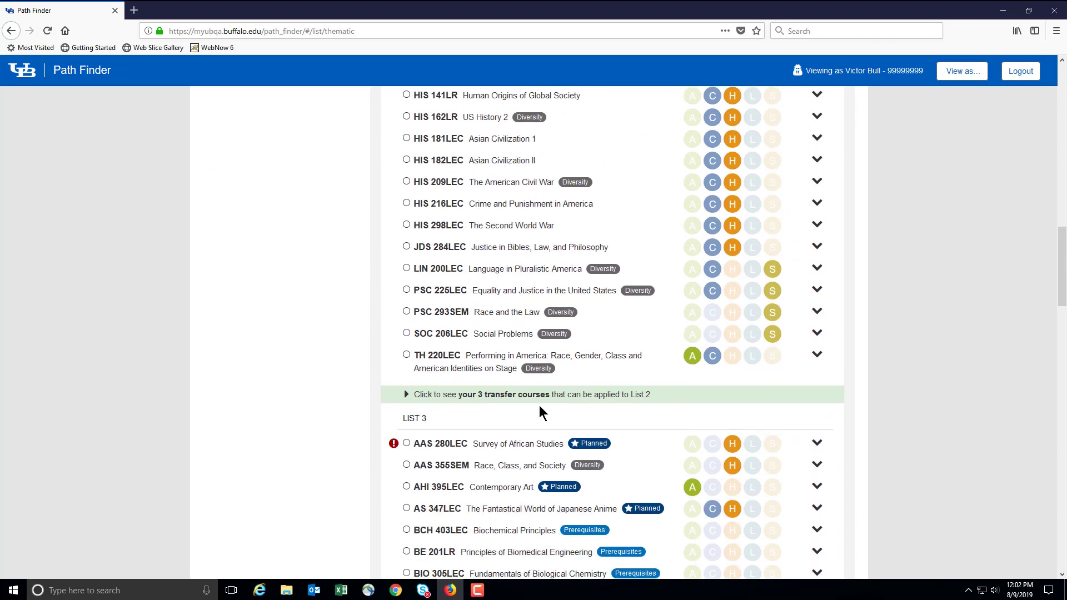
left_click(408, 384)
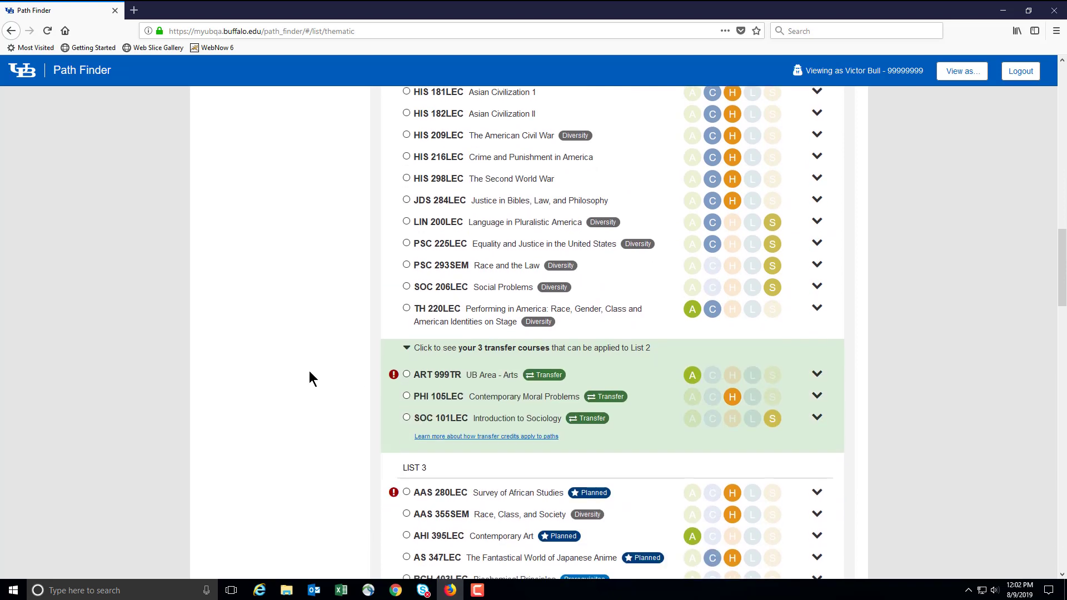
scroll(309, 371, "down", 1)
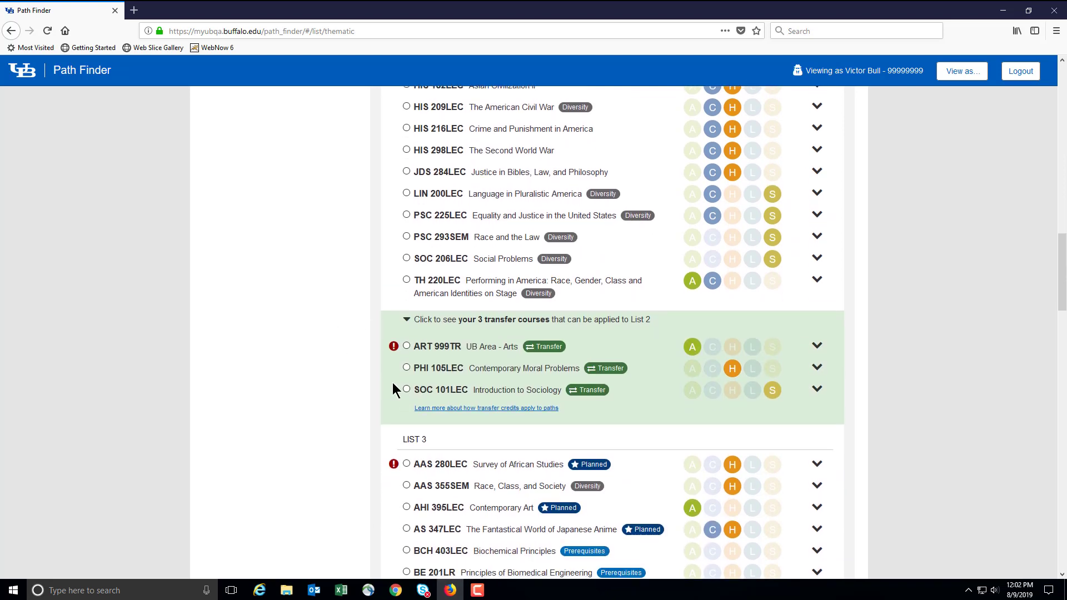
left_click(406, 368)
Choose the planned course AS 347LEC The Fantastical World of Japanese Anime in List 3
scroll(941, 356, "down", 2)
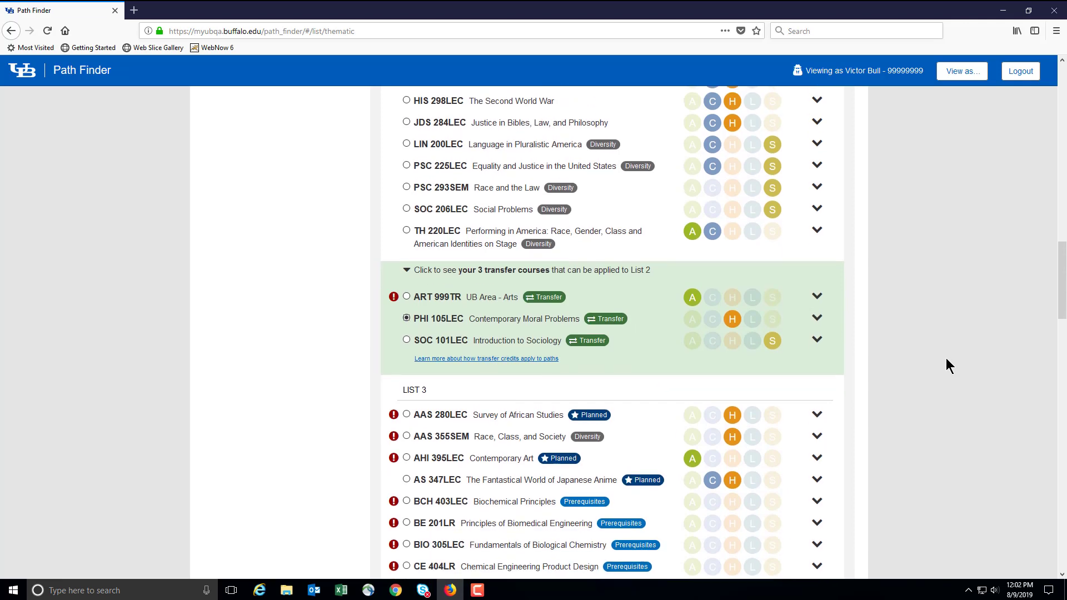
scroll(813, 400, "down", 13)
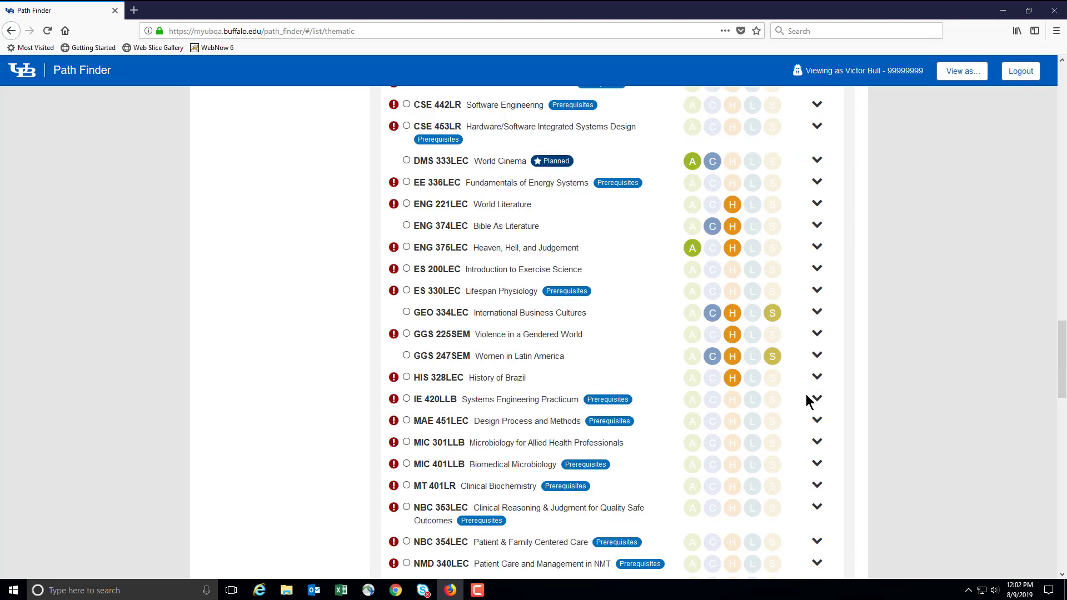
scroll(829, 396, "down", 2)
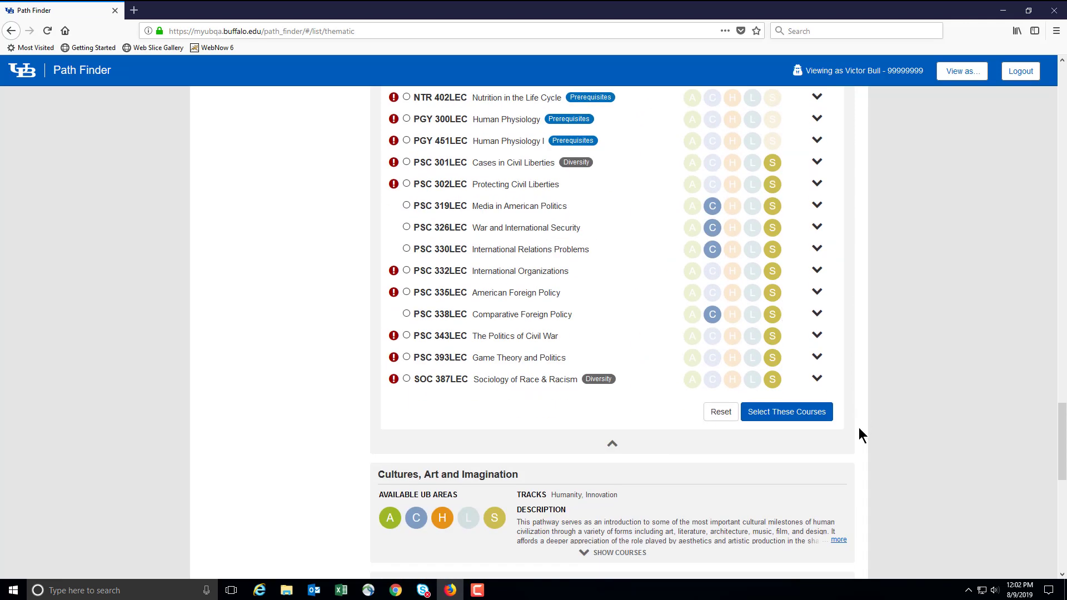
Submit the three Conflict, Violence and Resolution courses and save the Global and Thematic Pathway selections to HUB
left_click(794, 422)
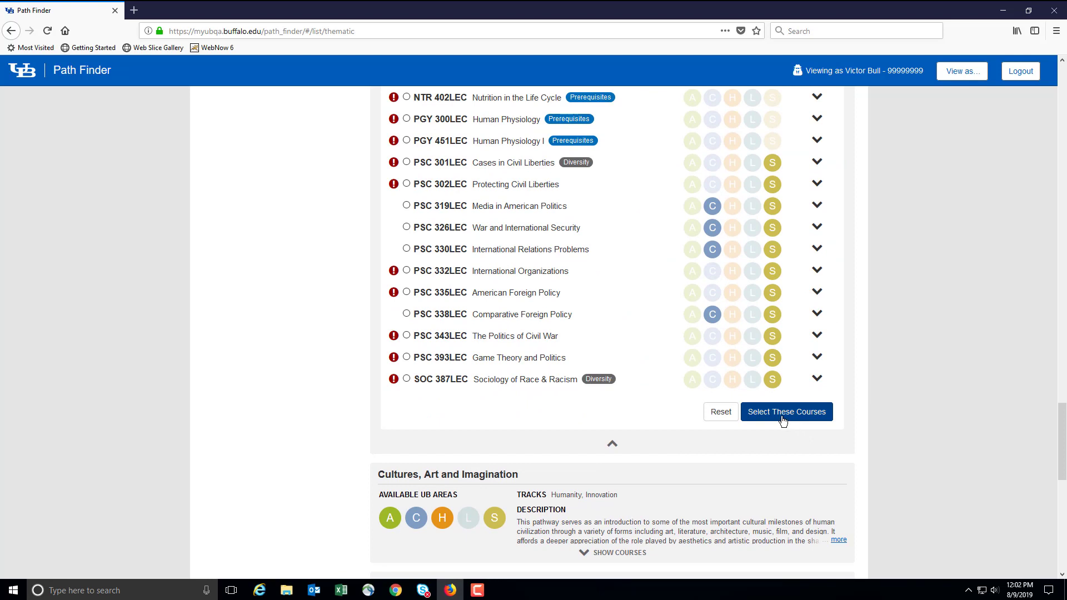
left_click(782, 421)
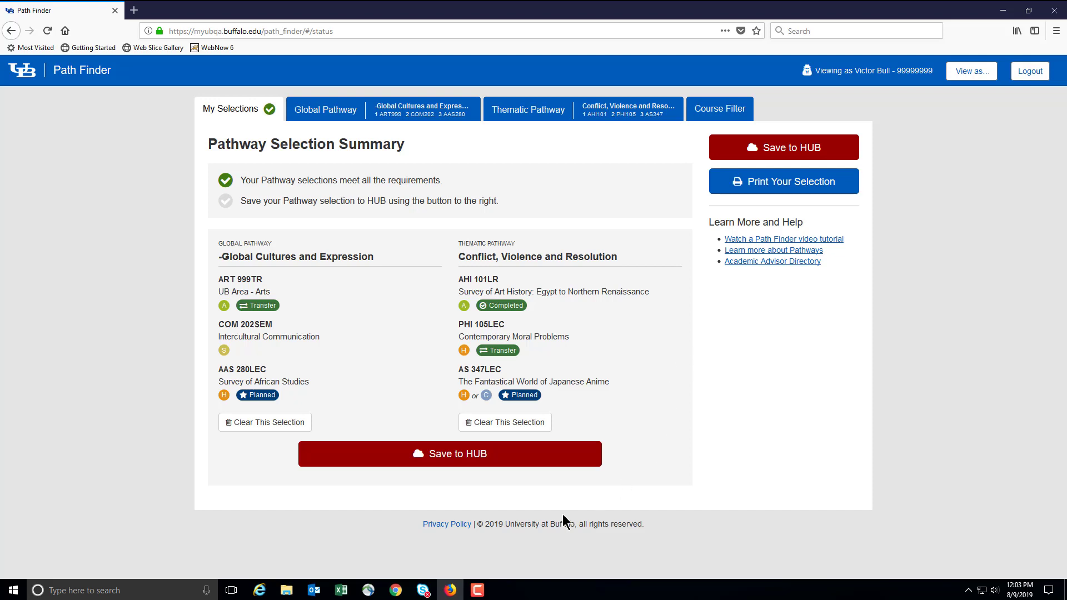
left_click(482, 458)
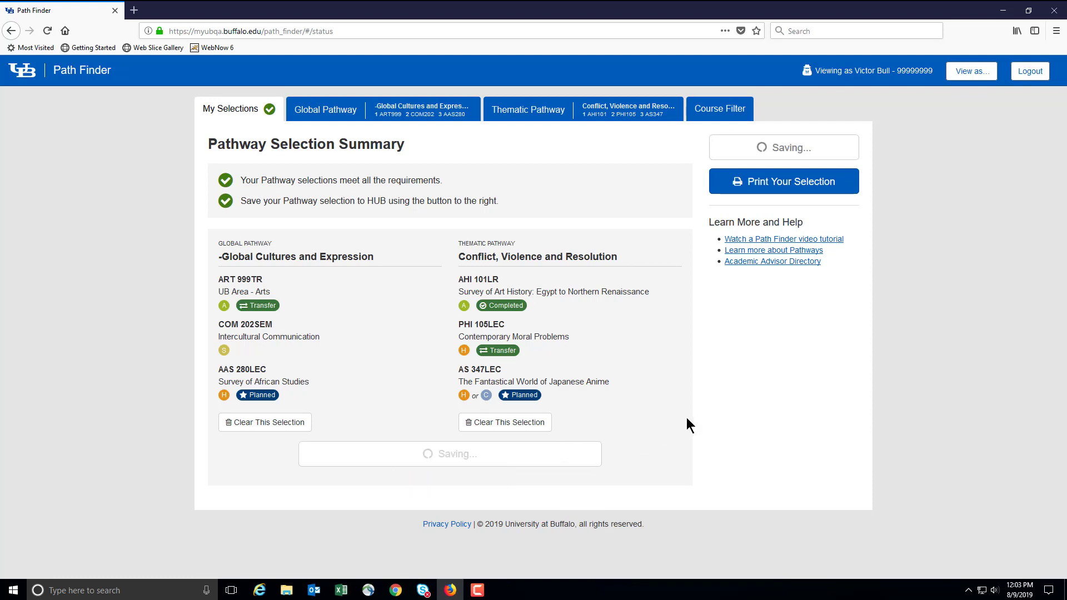